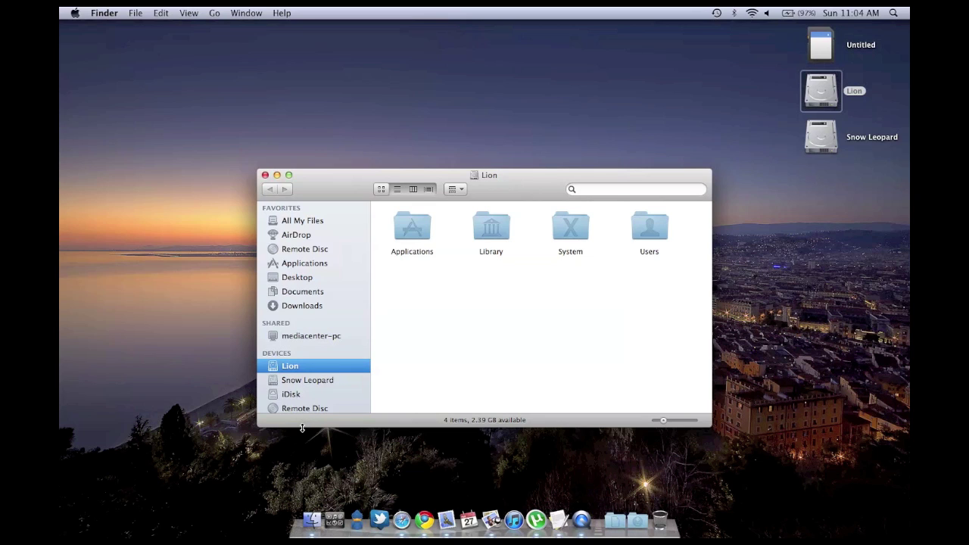
View AirDrop in the Finder window and look through the list of apps in the Applications folder.
left_click(293, 237)
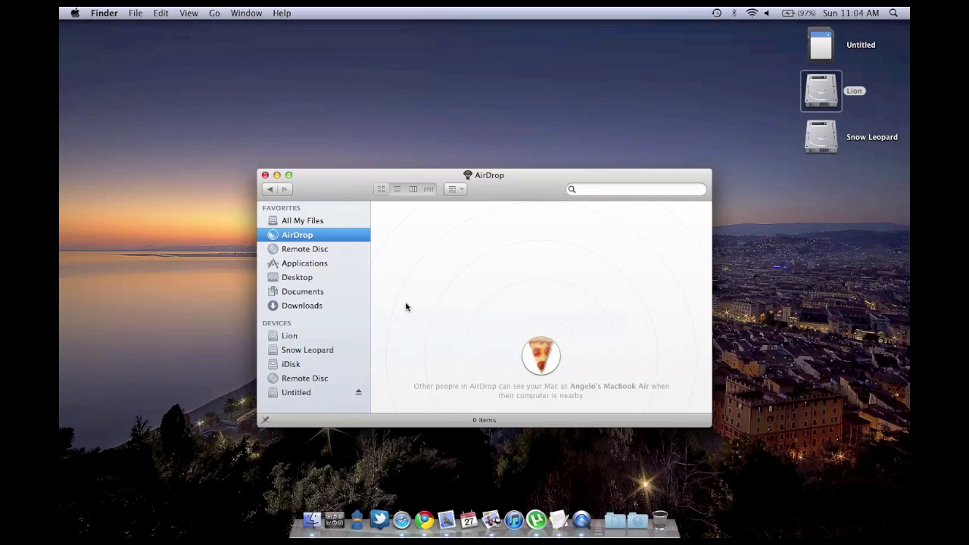
left_click(336, 265)
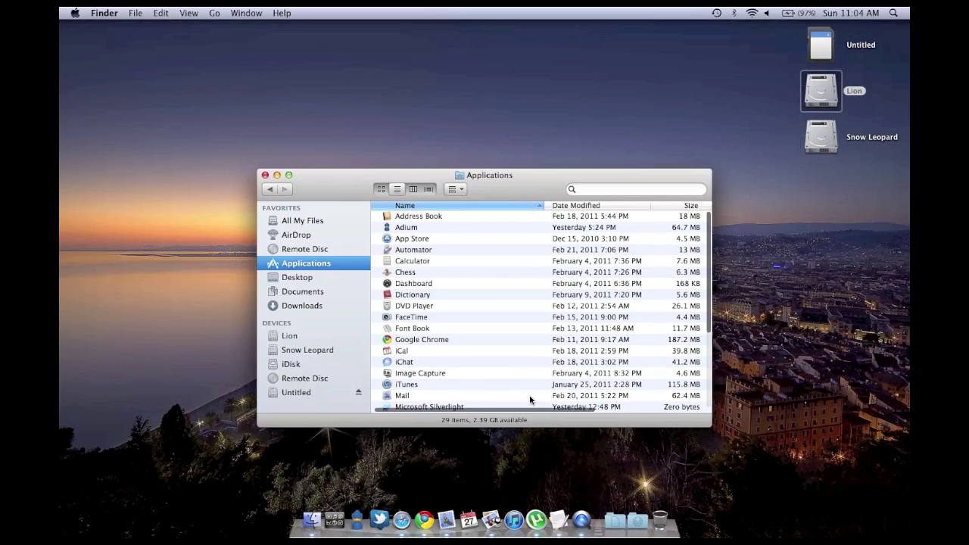
scroll(572, 336, "down", 3)
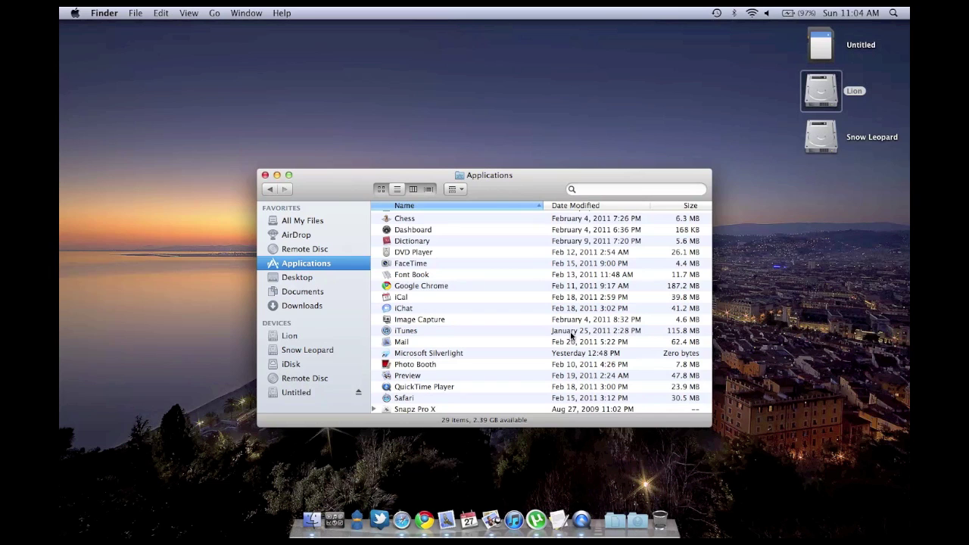
scroll(571, 336, "down", 3)
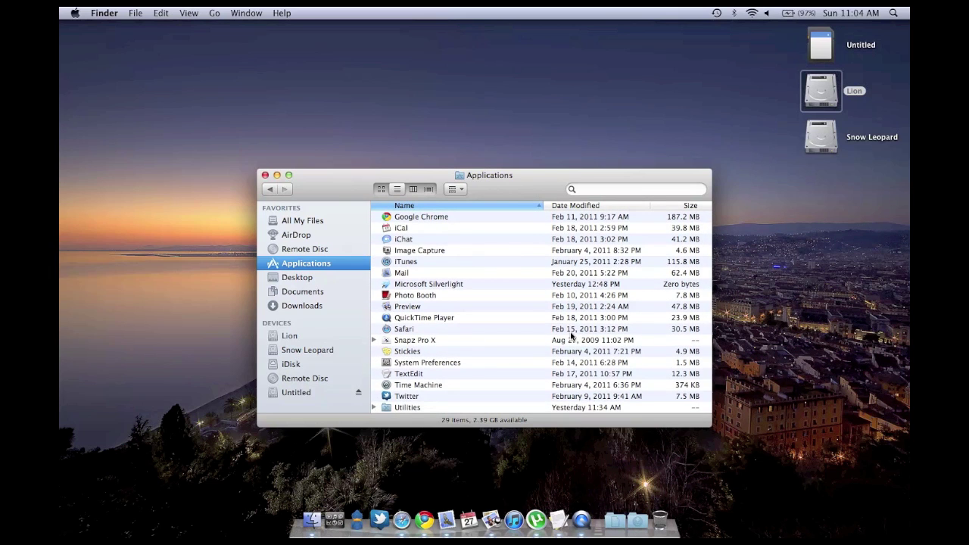
scroll(571, 336, "up", 4)
scroll(572, 336, "up", 2)
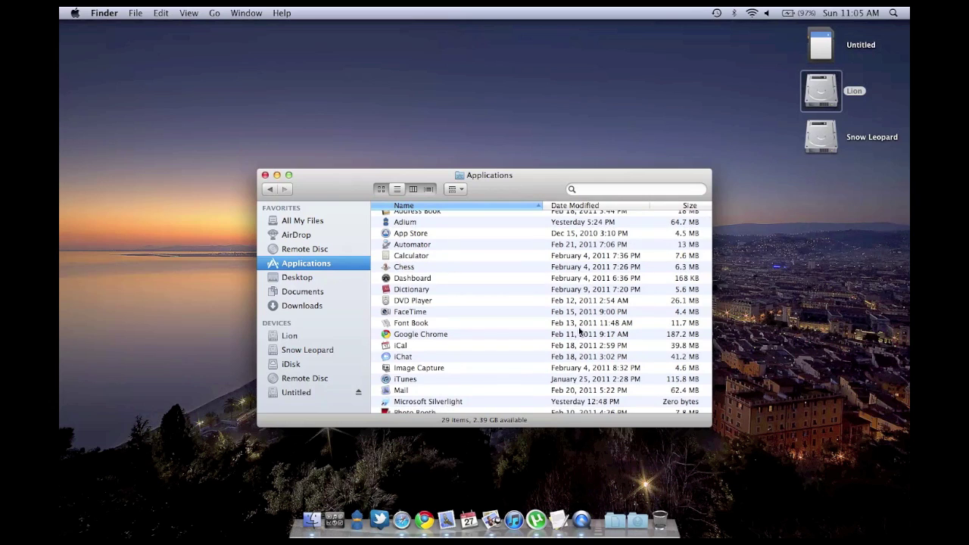
Show the Documents folder and view its contents as a list, in columns and as icons.
left_click(298, 277)
left_click(303, 294)
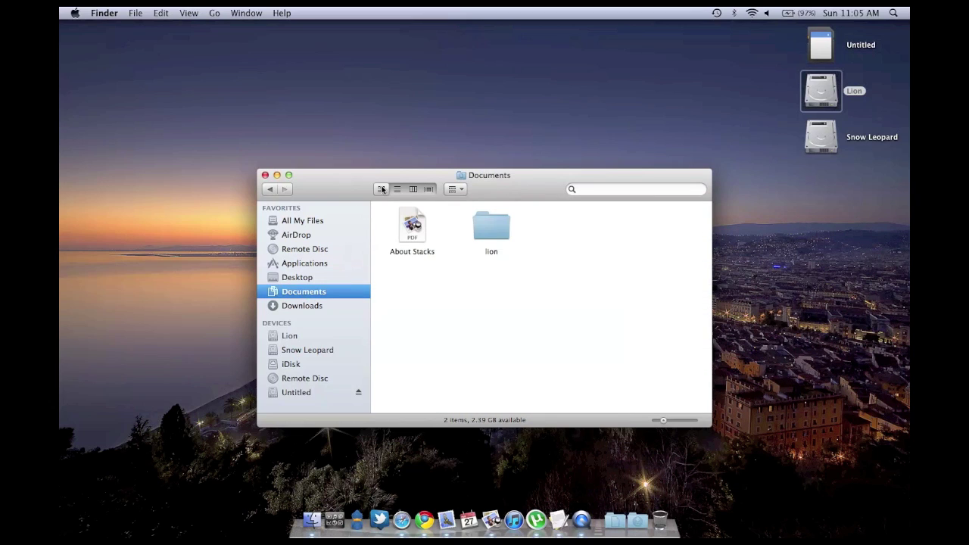
left_click(397, 189)
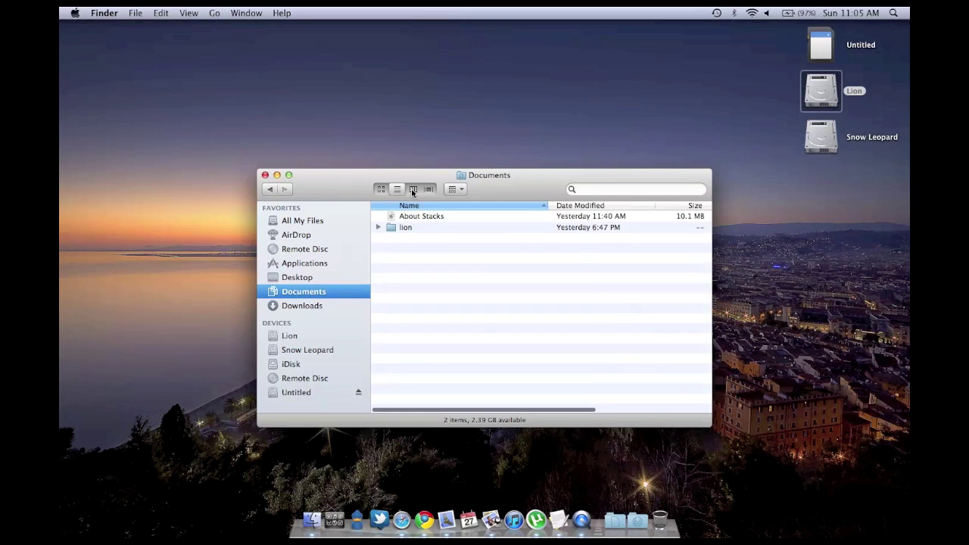
left_click(412, 189)
left_click(380, 190)
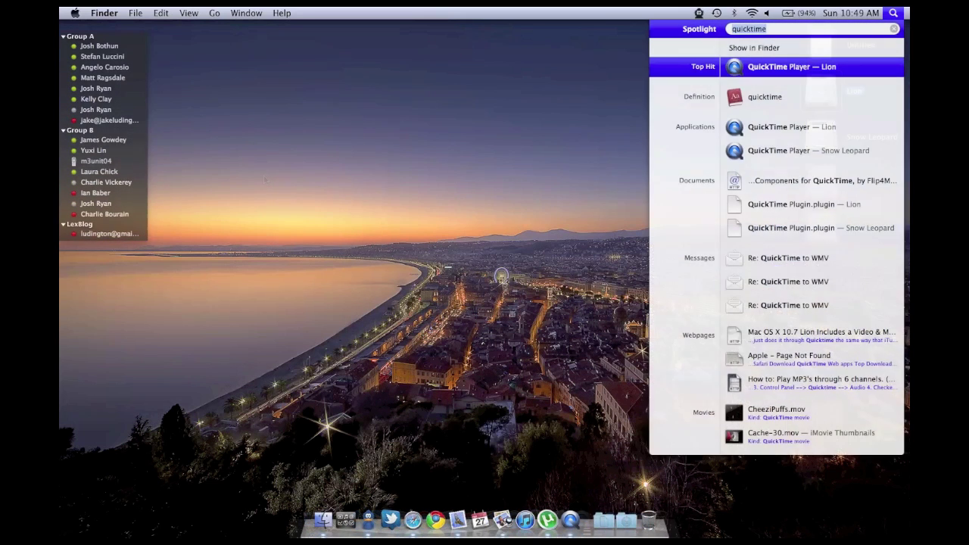
Launch TextEdit through a Spotlight search for "textedit" and write "Herp Derp App AutoResume" in the blank document.
type("textedit")
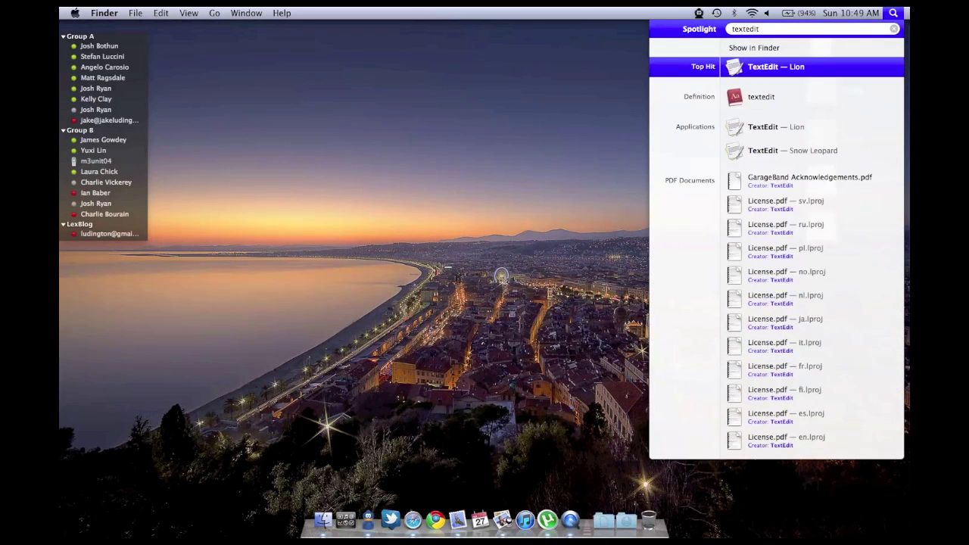
key("Return")
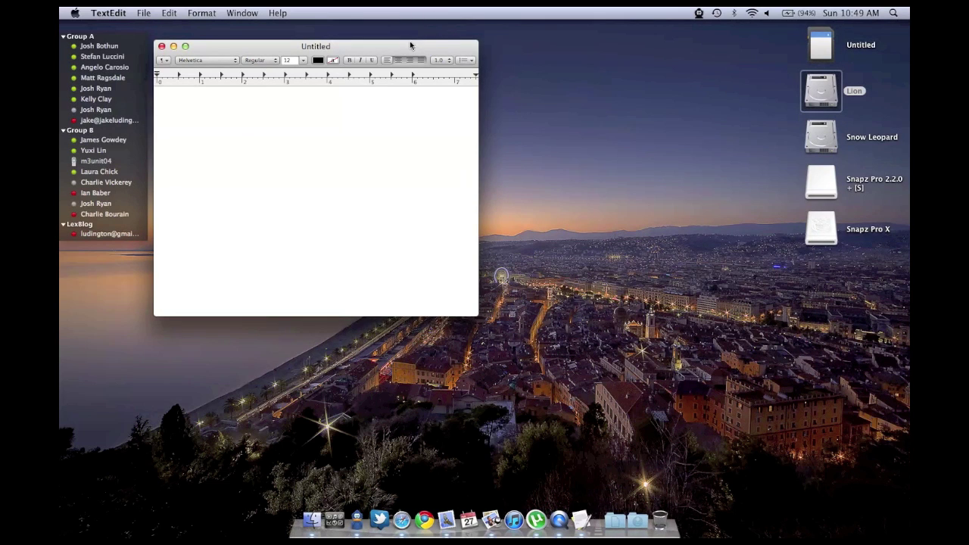
left_click_drag(410, 46, 546, 74)
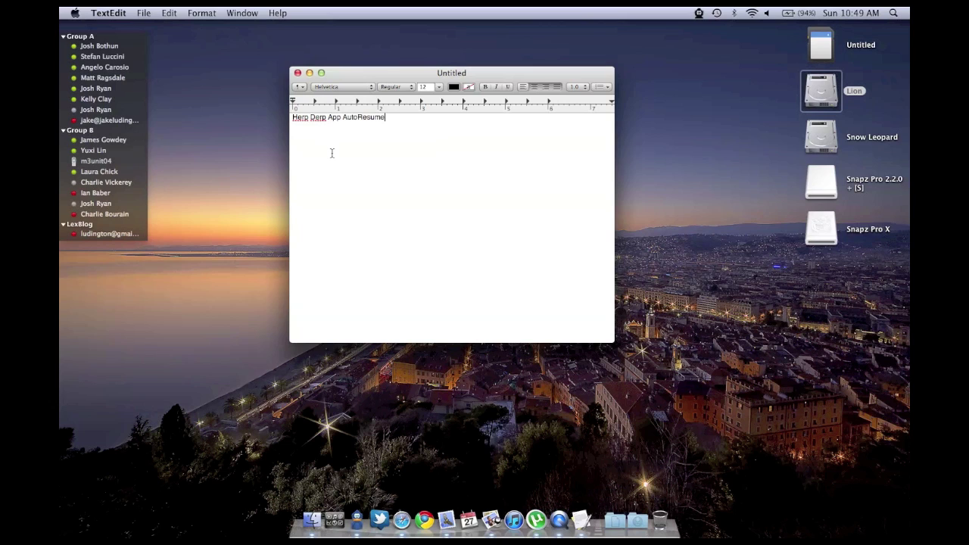
Quit TextEdit without saving and relaunch it through Spotlight, moving the reopened document's window toward the middle of the desktop.
left_click(108, 13)
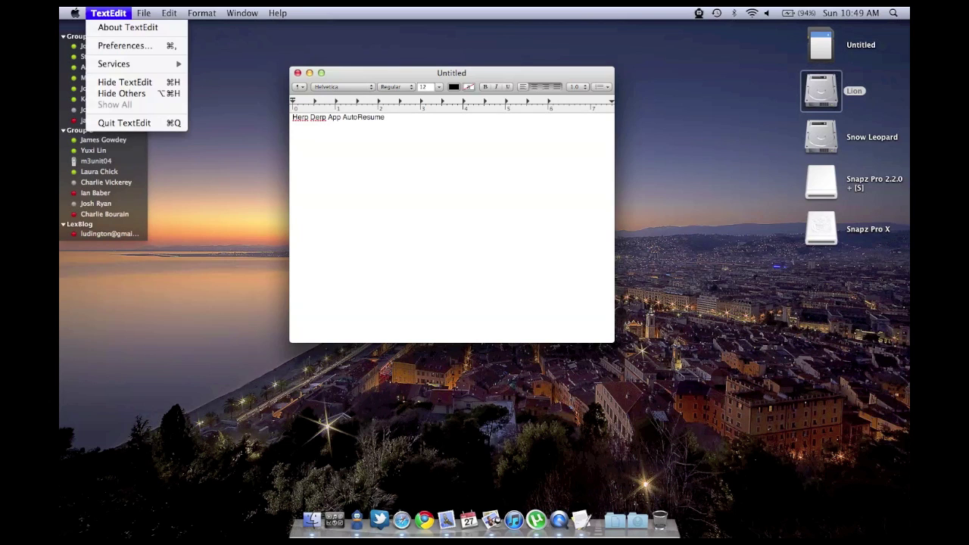
left_click(114, 123)
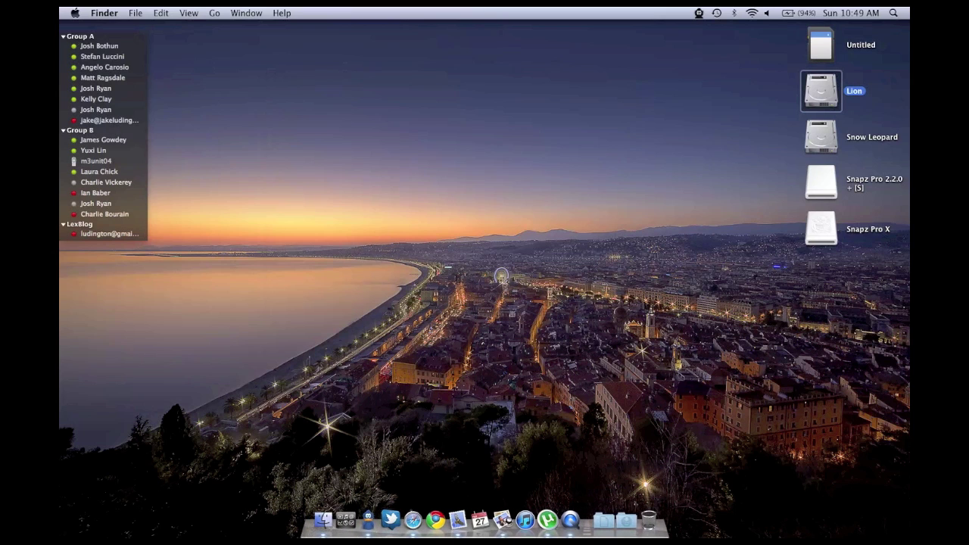
key("super+space")
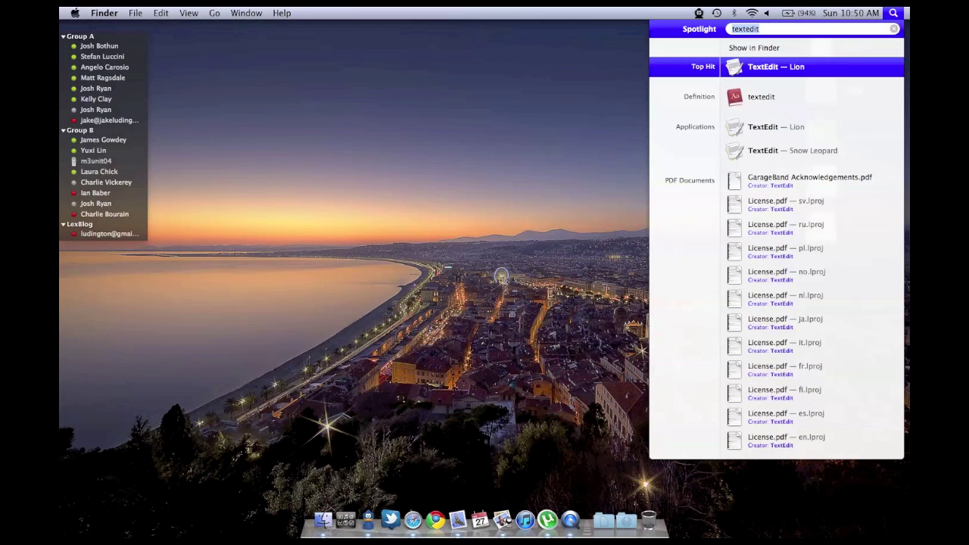
key("Return")
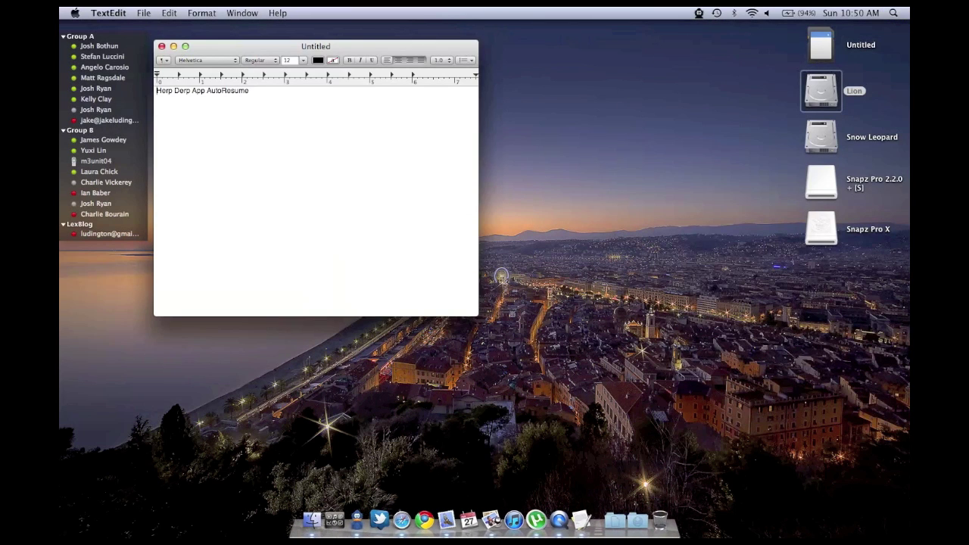
left_click_drag(458, 55, 603, 55)
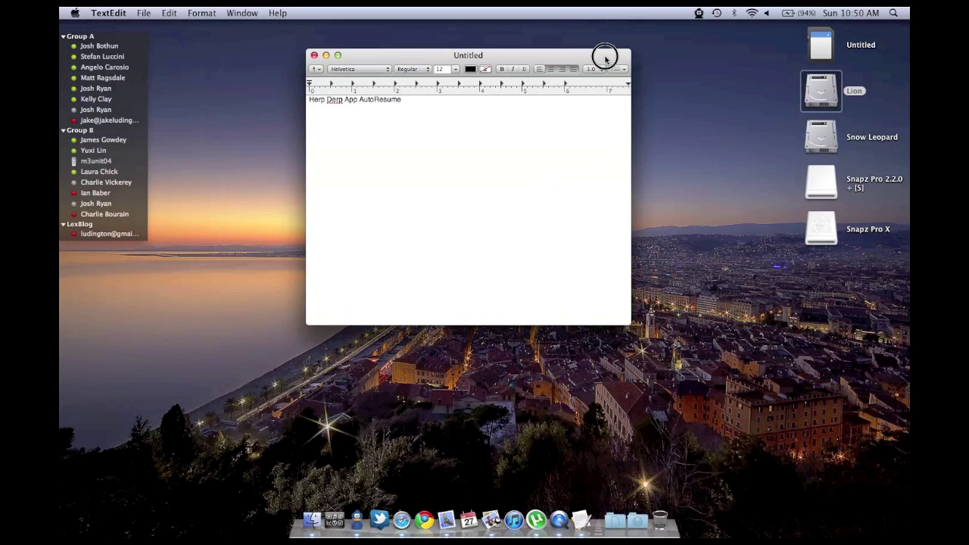
Open the recent document "lion" in TextEdit and move its window toward the middle of the desktop.
left_click(143, 12)
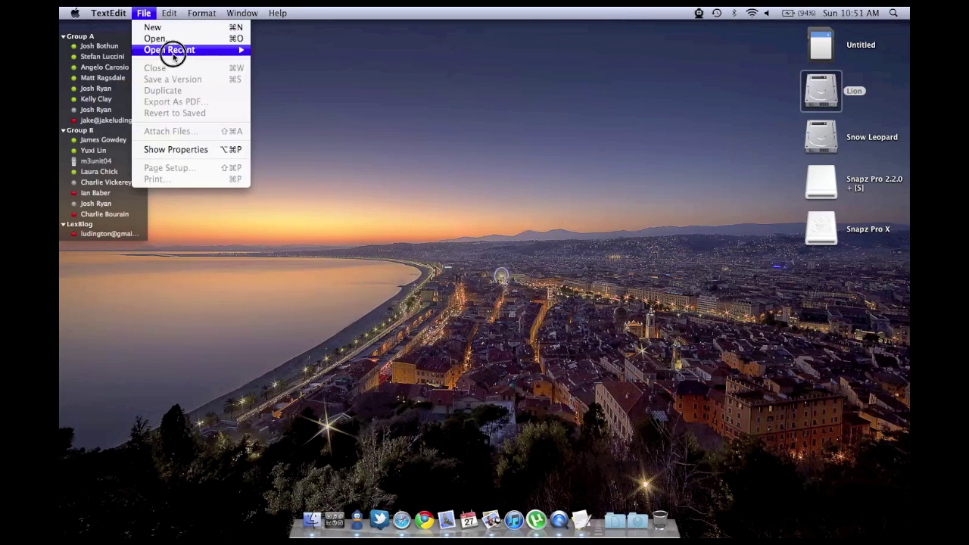
mouse_move(173, 53)
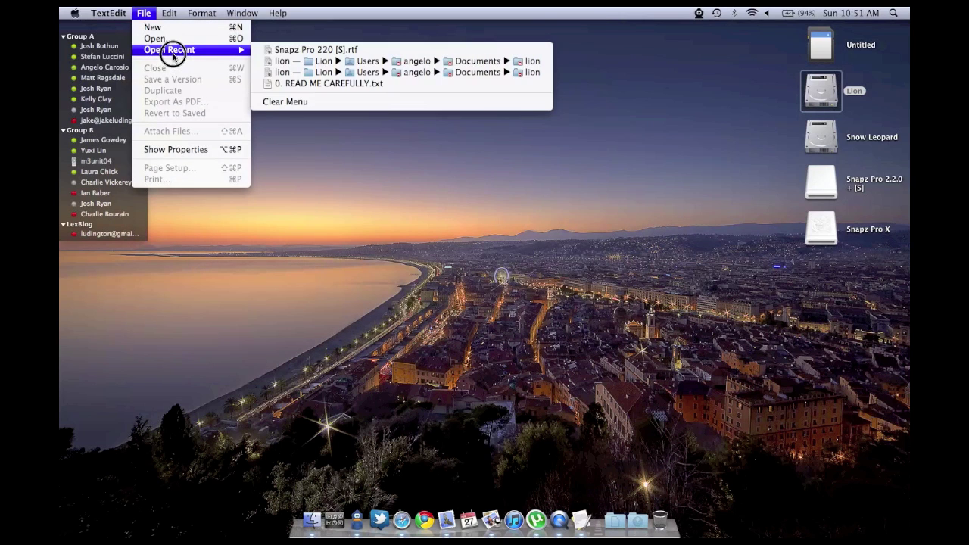
left_click(267, 65)
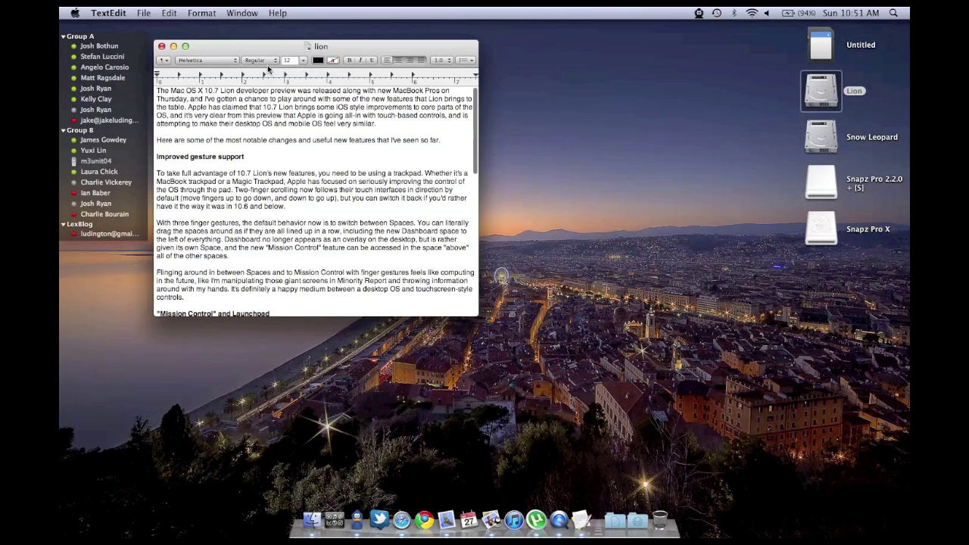
left_click_drag(330, 47, 386, 65)
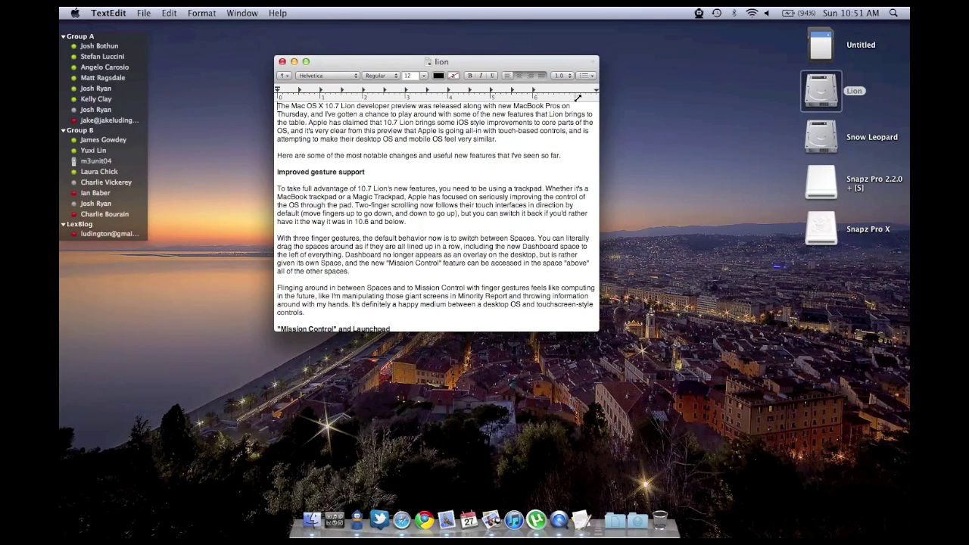
Browse all versions of the "lion" document and read through the version from Yesterday 6:25 PM.
left_click(592, 62)
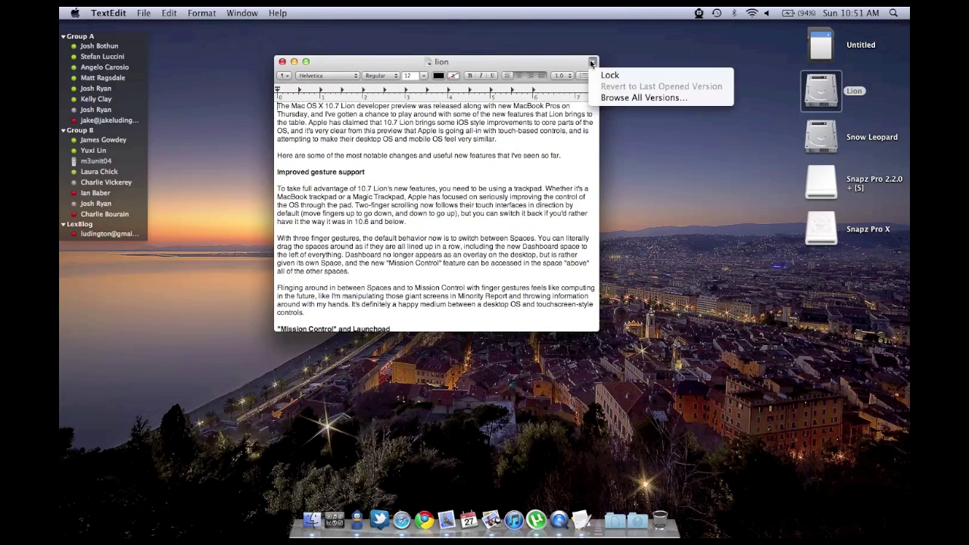
left_click(710, 99)
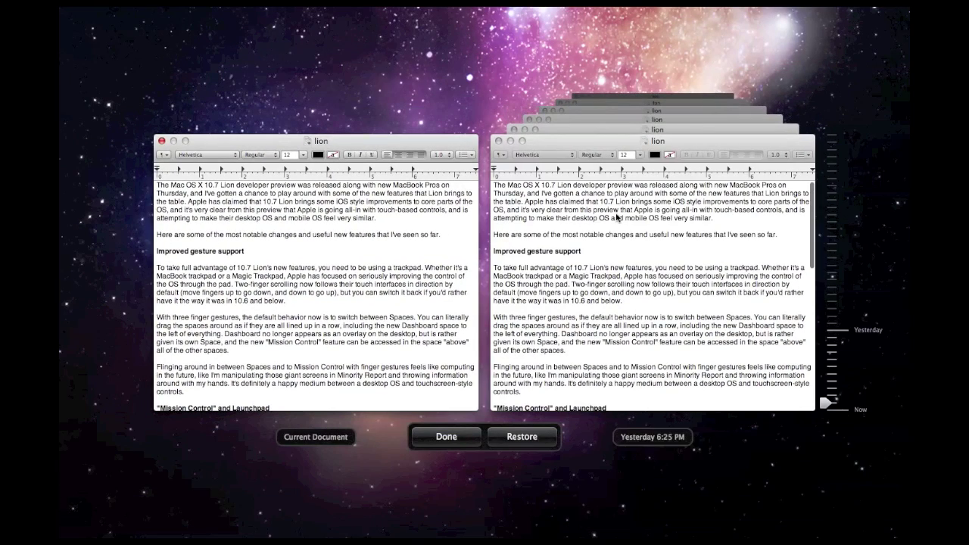
left_click(617, 214)
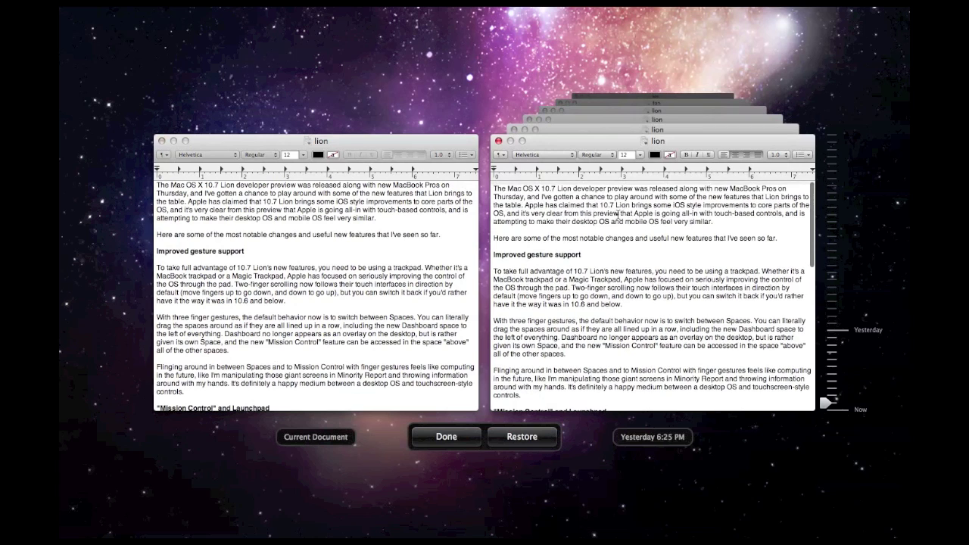
scroll(617, 214, "down", 5)
scroll(713, 321, "up", 3)
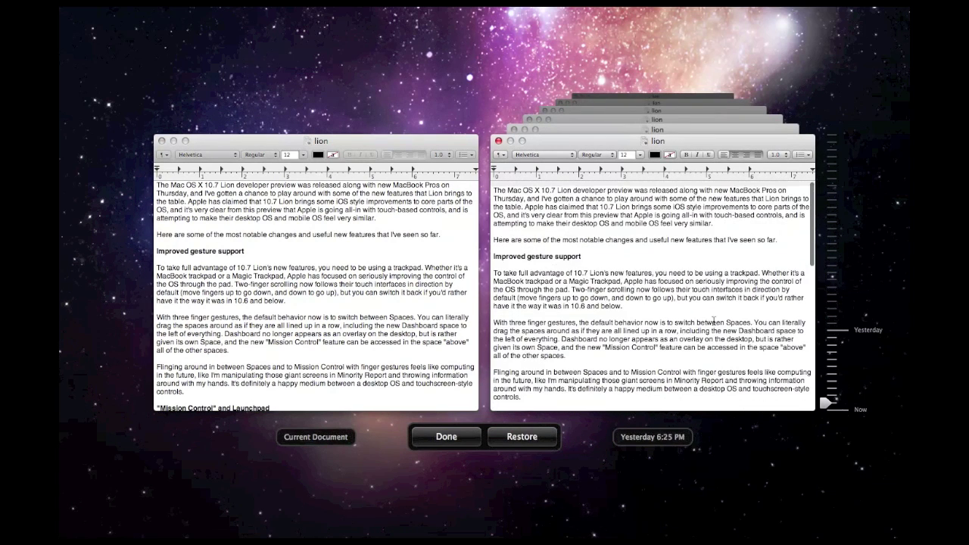
scroll(713, 321, "down", 4)
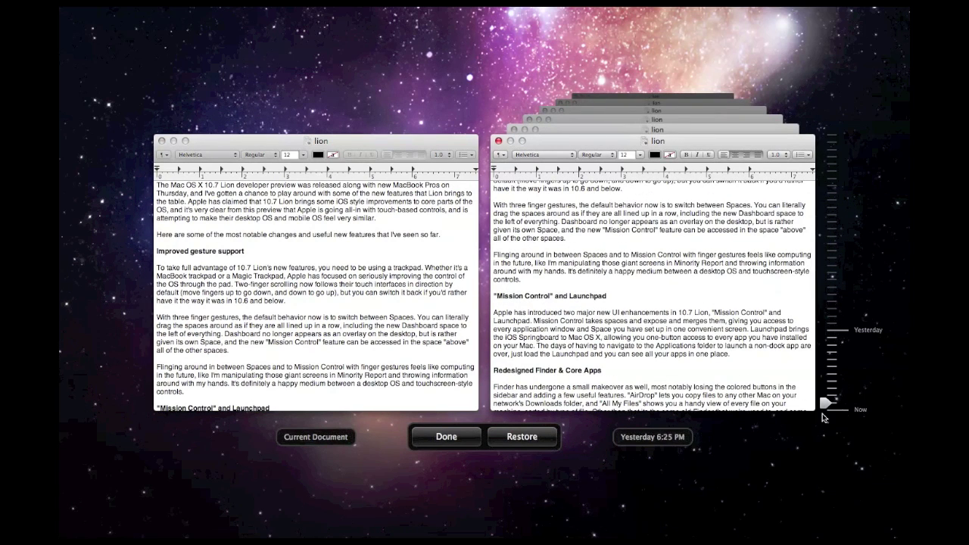
Look through older versions of "lion" on the timeline, including Yesterday 4:54 PM and 1:44 PM, and leave the version browser without restoring.
left_click(823, 392)
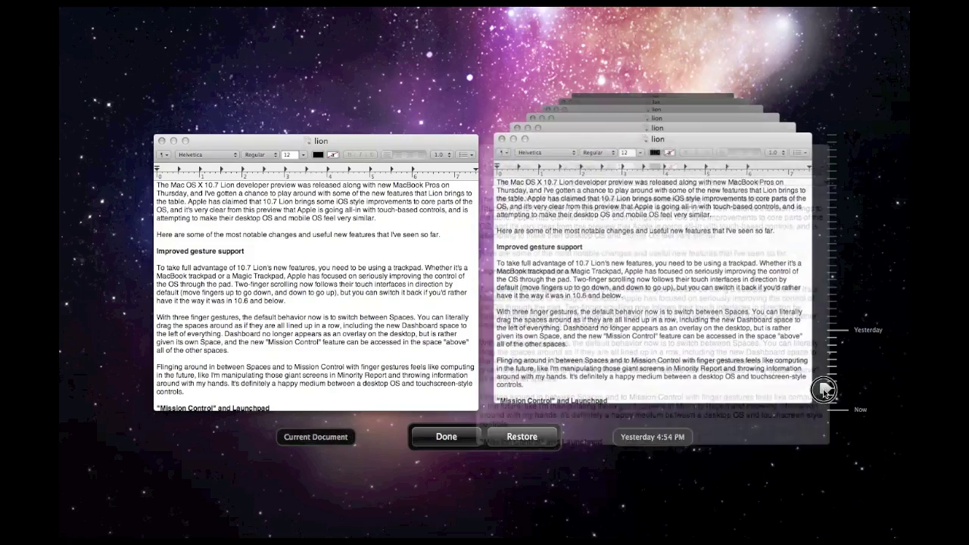
left_click(822, 374)
left_click(824, 338)
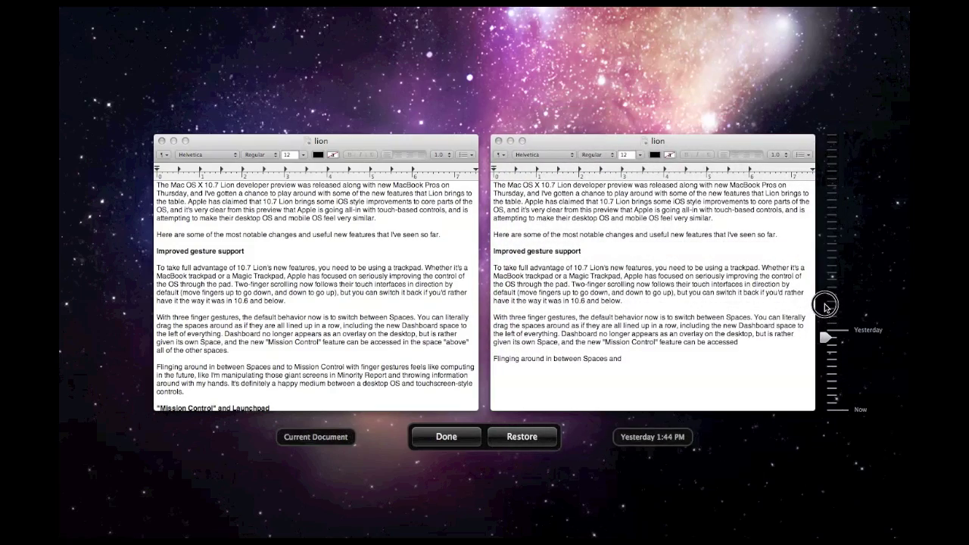
left_click(820, 374)
left_click(821, 387)
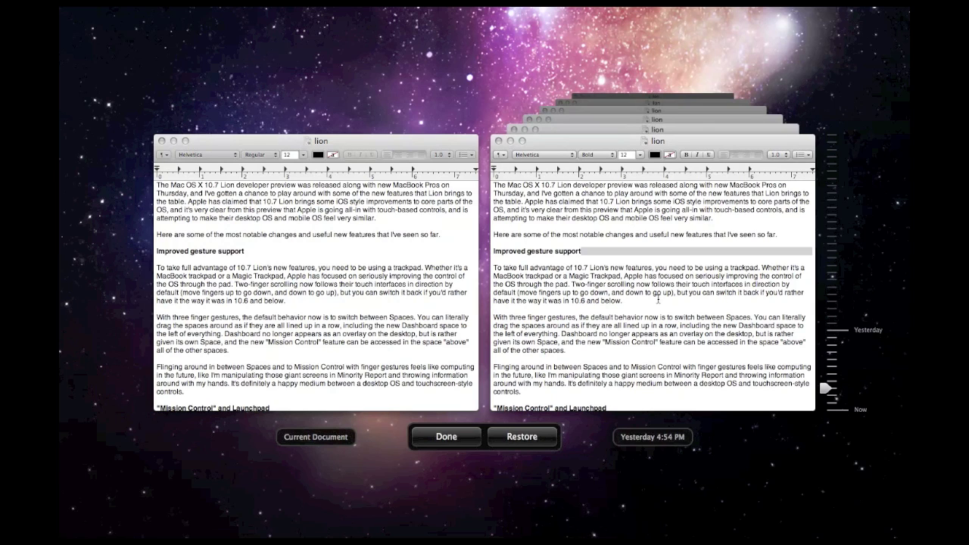
left_click(445, 437)
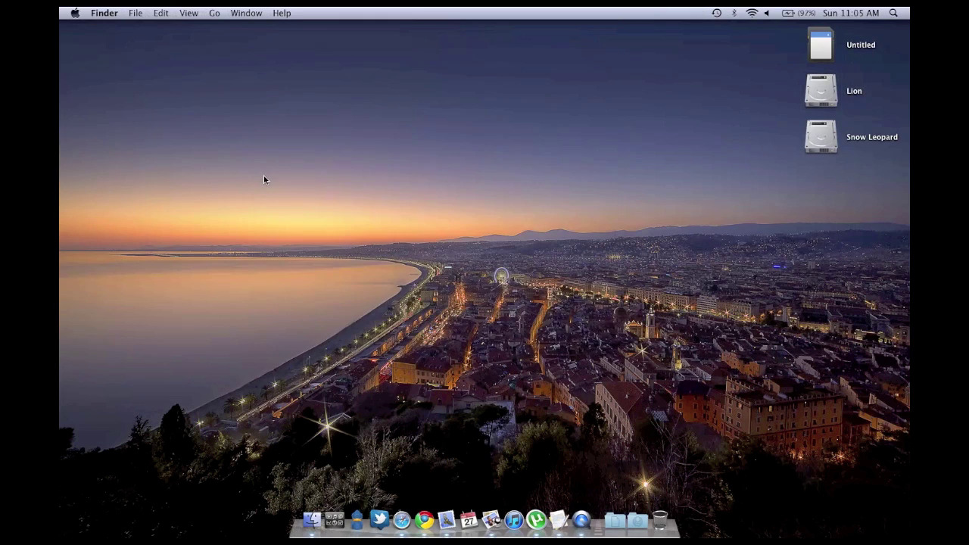
Open Dashboard and add the Flight Tracker widget beside the weather widget, above the clock.
key("F12")
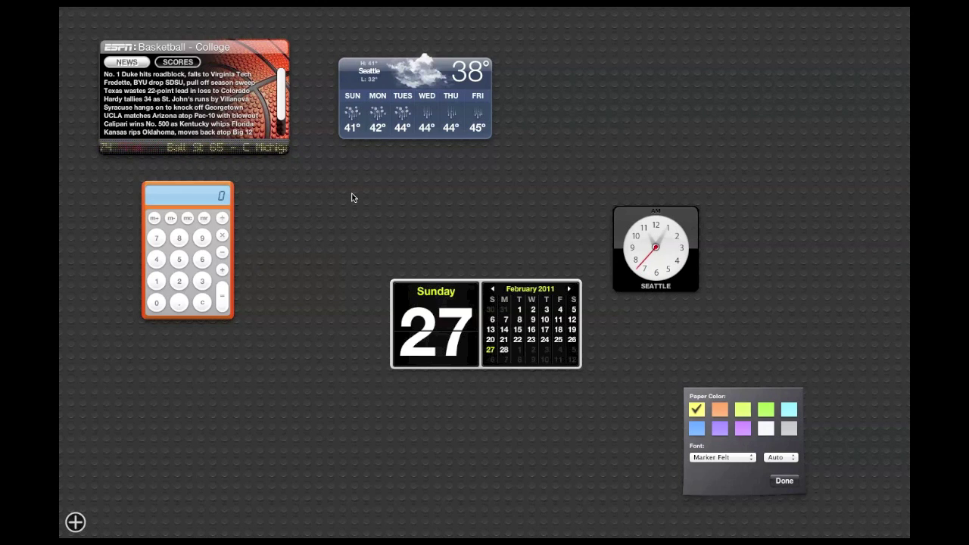
left_click(79, 521)
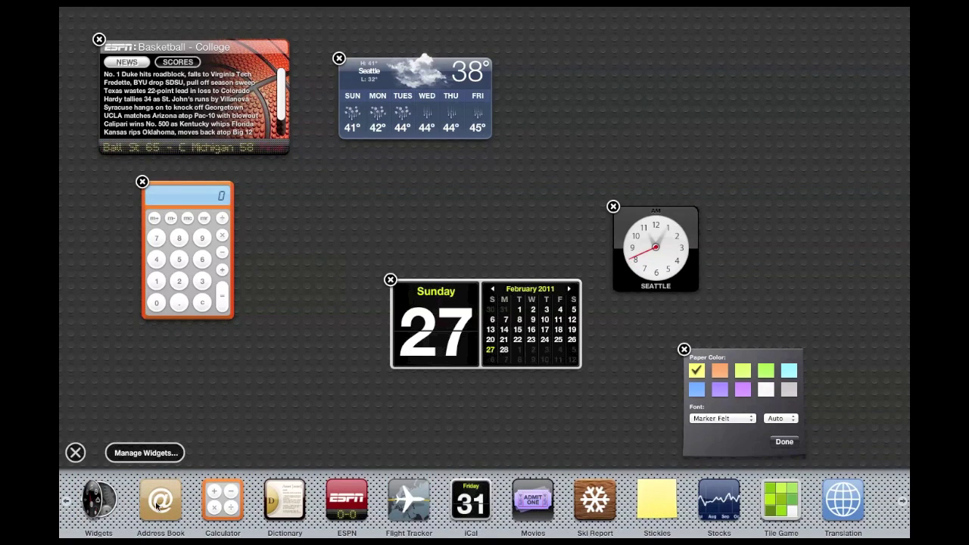
left_click_drag(409, 500, 675, 91)
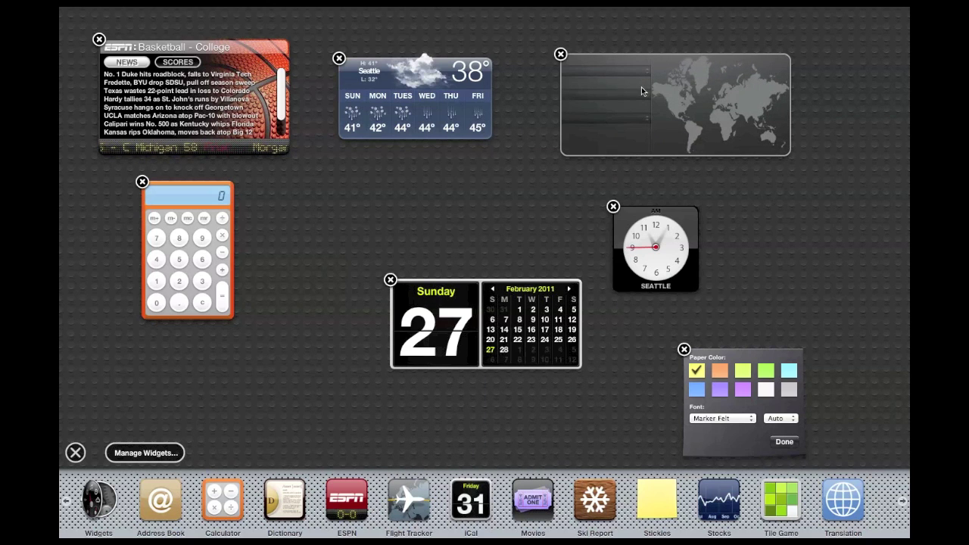
left_click(77, 453)
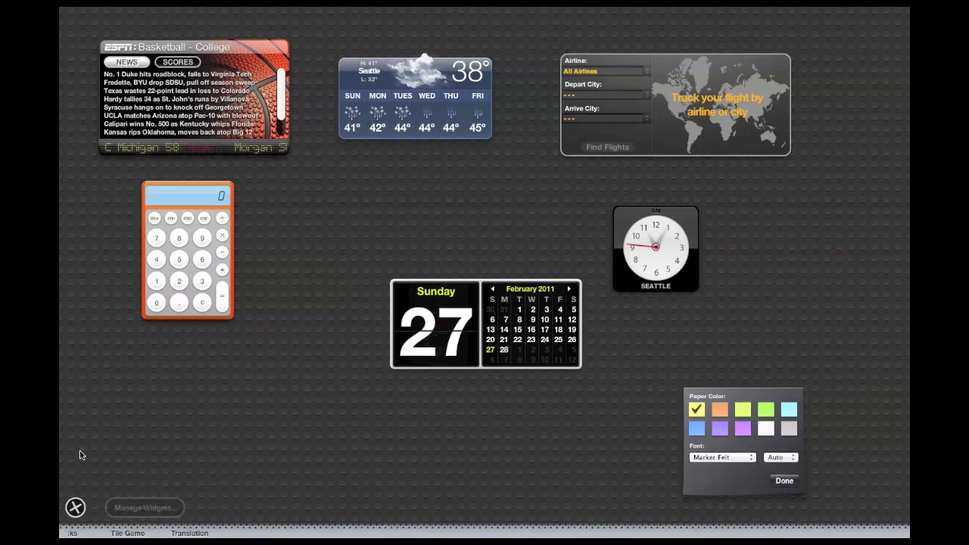
left_click(269, 406)
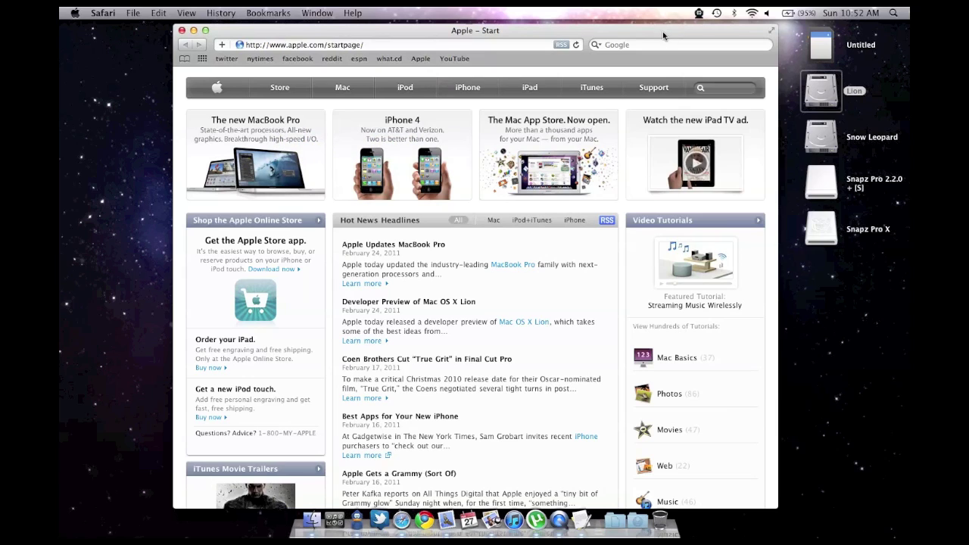
Switch to Safari and show the Apple start page window in full screen.
left_click(769, 32)
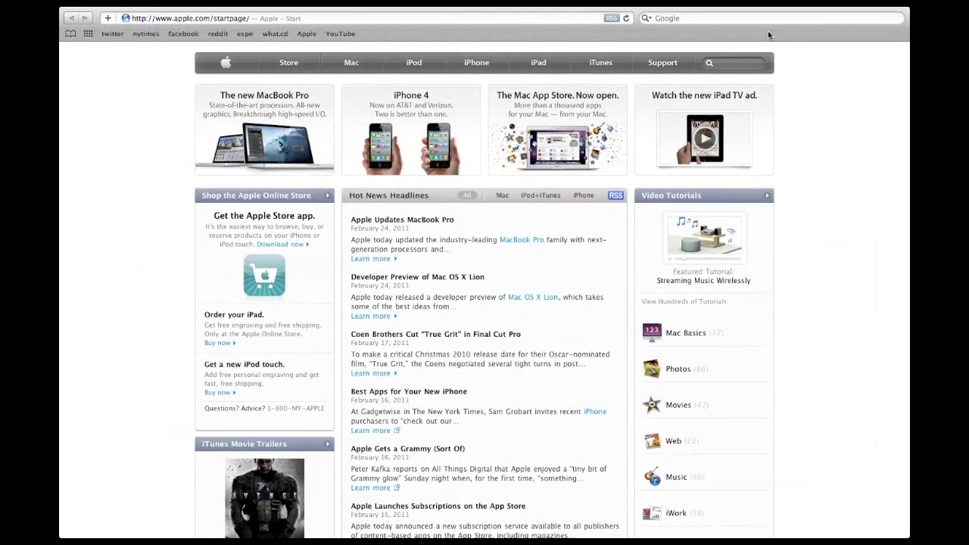
Load reddit.com in the full-screen Safari window.
left_click(482, 19)
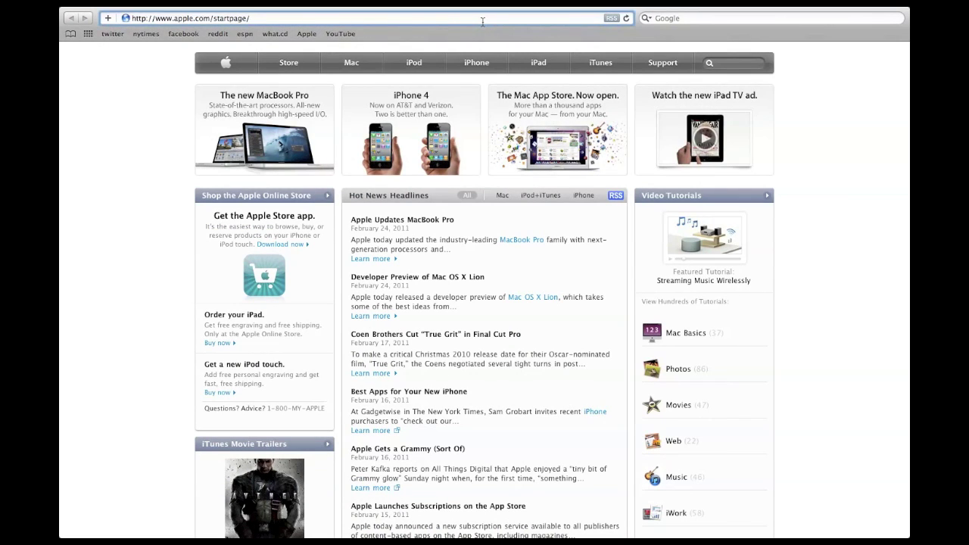
type("reddit.com/")
key("Return")
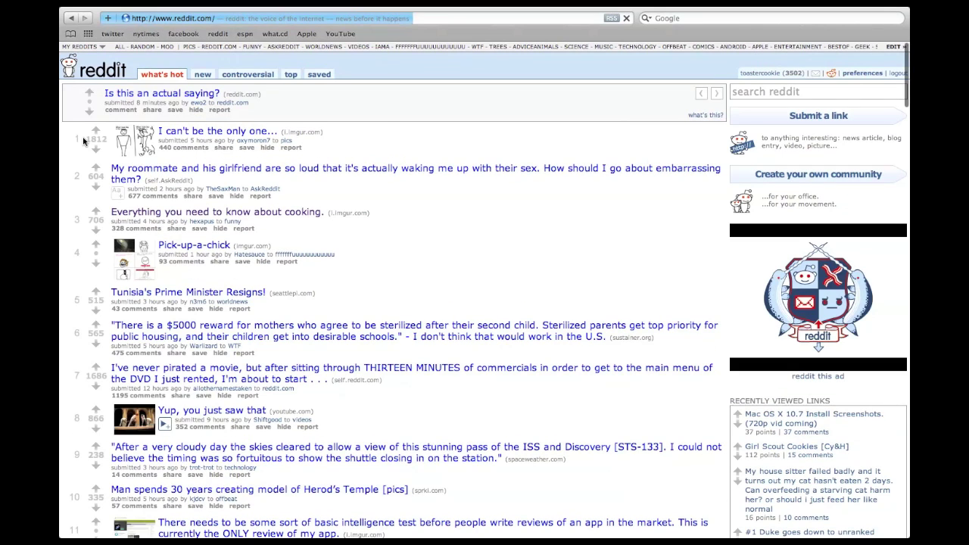
Move from full-screen Safari through Desktop 2 to Desktop 1, go back to Desktop 2, and return to Desktop 1.
key("F11")
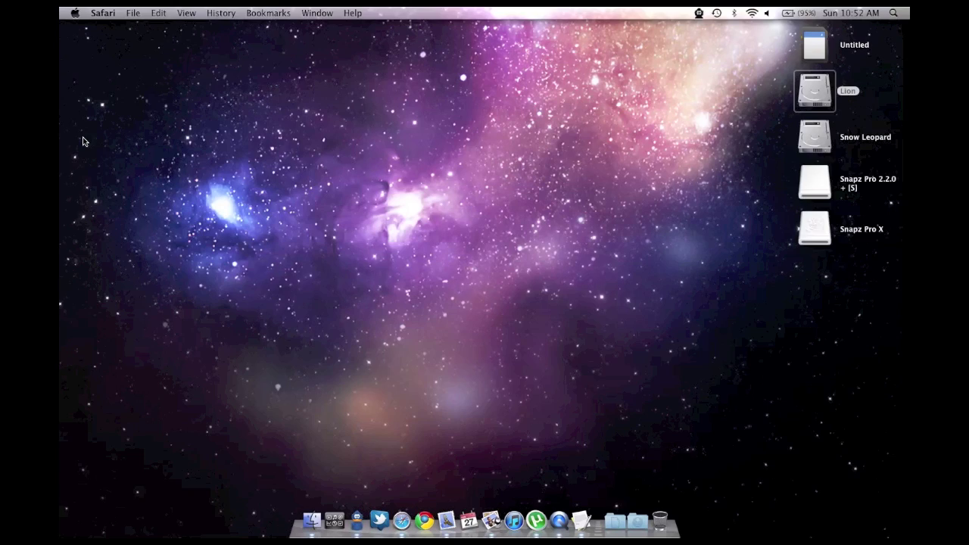
key("ctrl+Left")
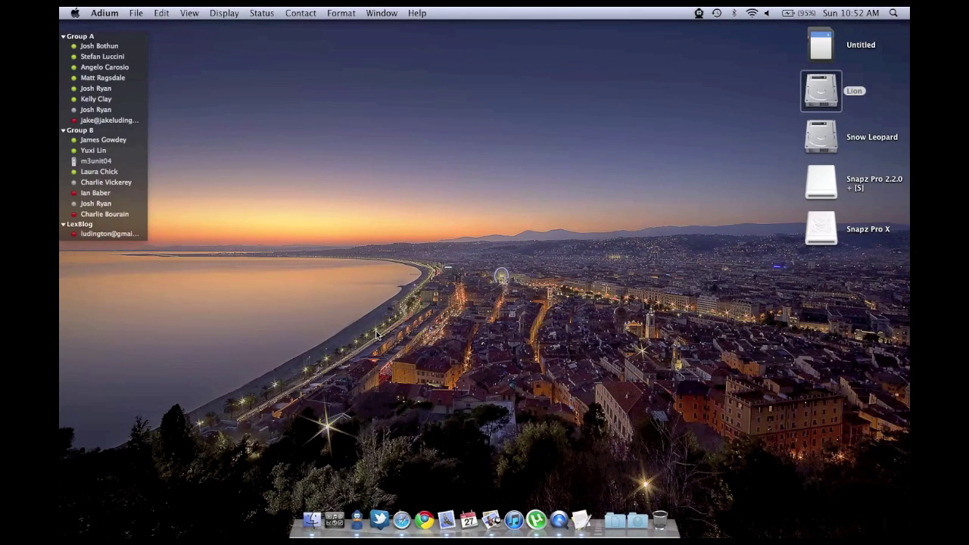
key("ctrl+Right")
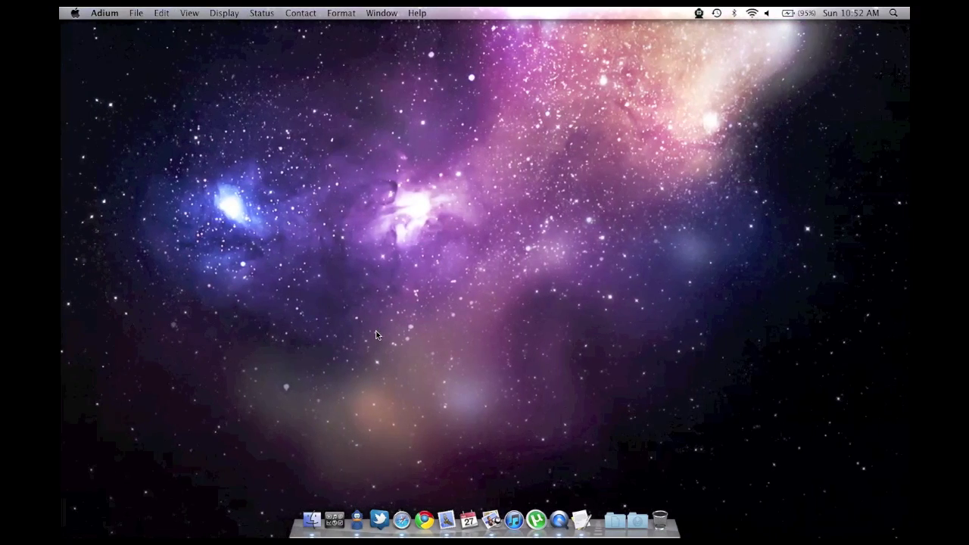
key("ctrl+Right")
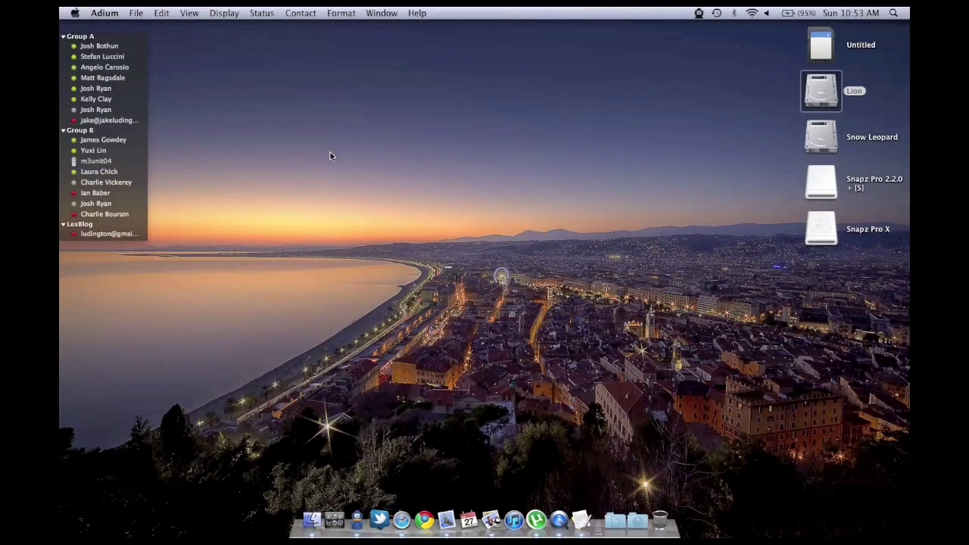
Show all spaces in Mission Control, enter the full-screen Safari space, and return through the overview to Desktop 1.
key("ctrl+Up")
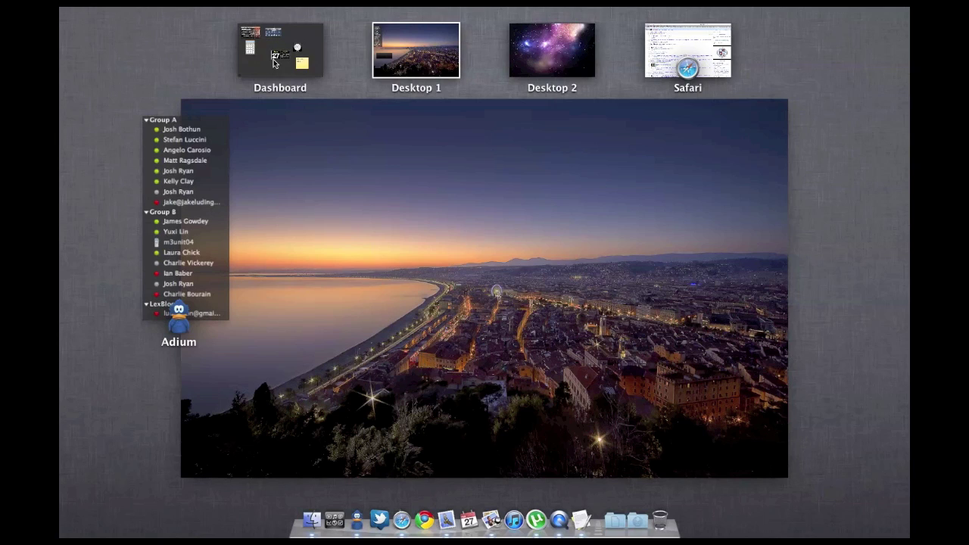
left_click(694, 58)
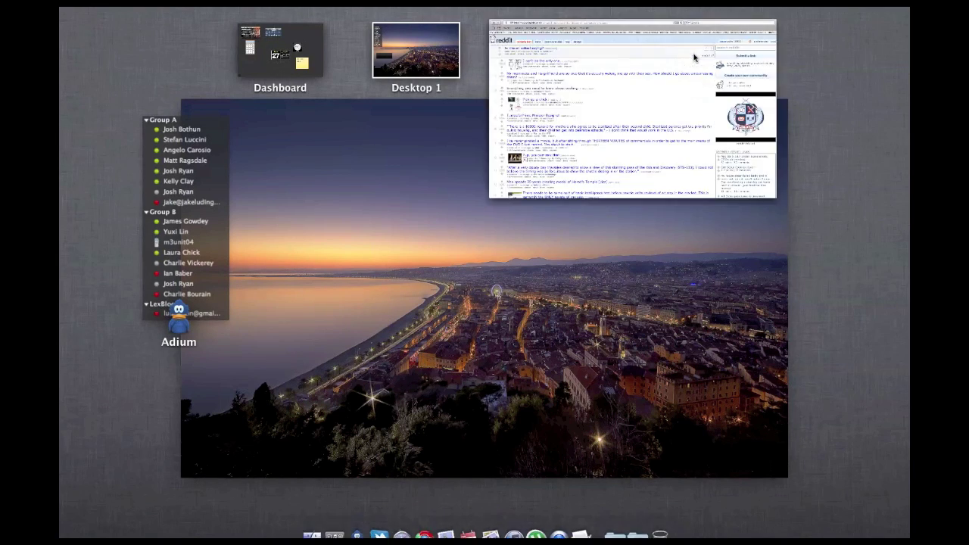
key("ctrl+Up")
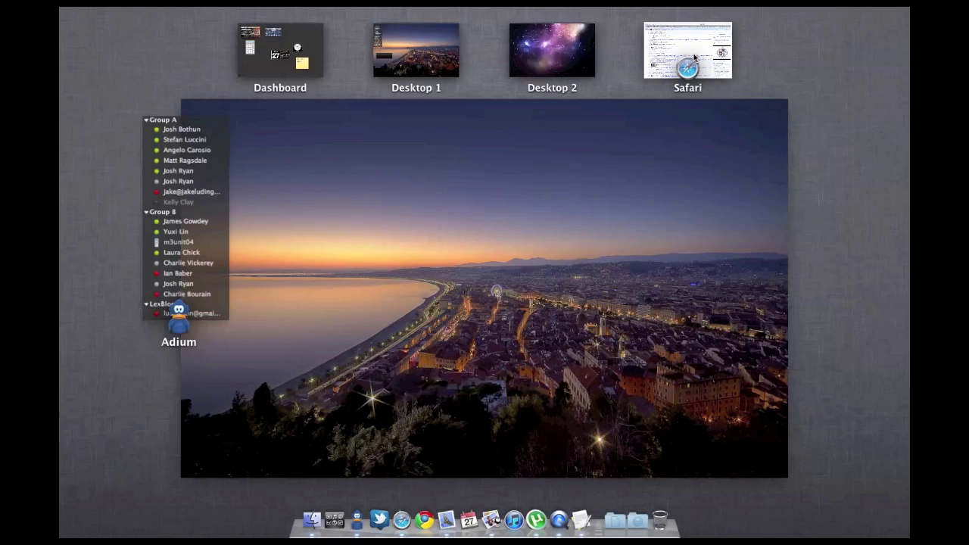
left_click(454, 60)
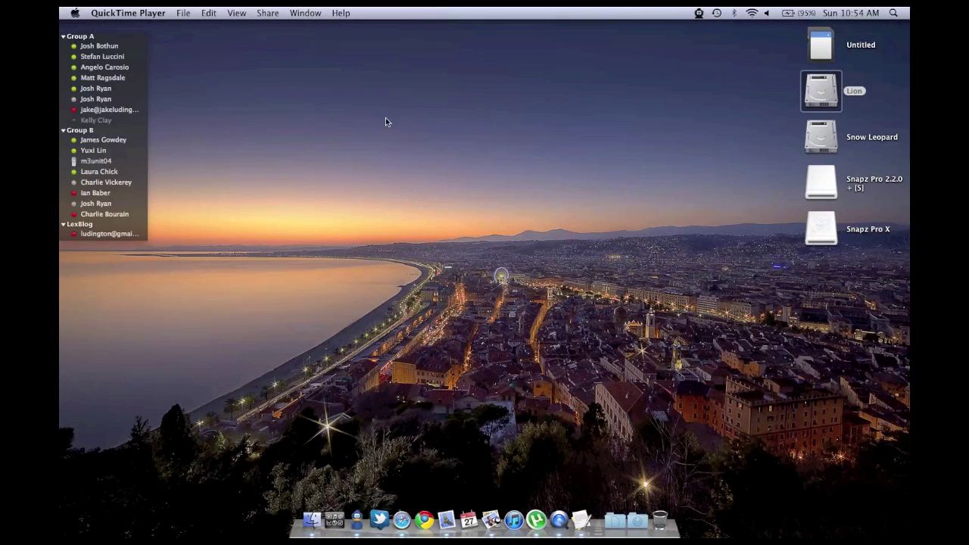
In Launchpad, place Google Chrome between iCal and iChat and iTunes after System Preferences, and launch Google Chrome.
left_click(334, 517)
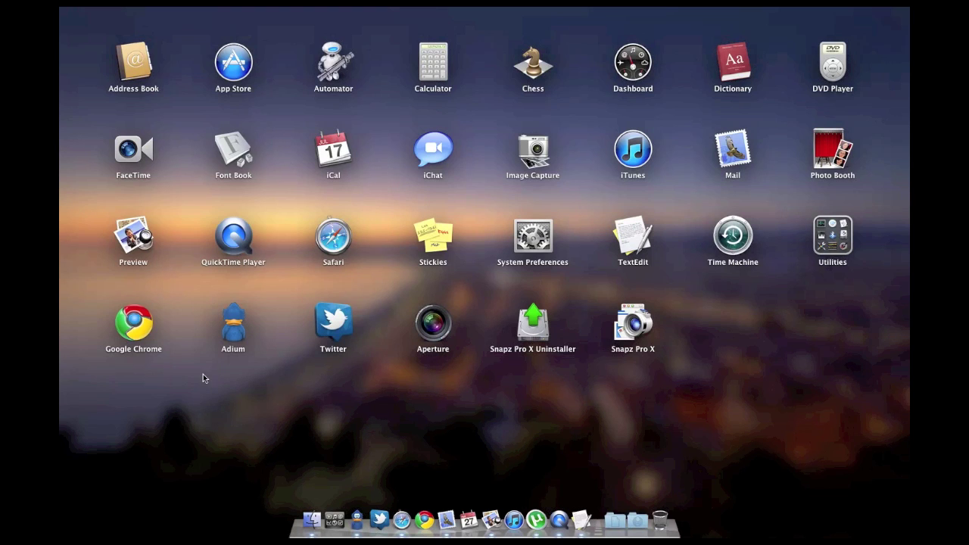
left_click_drag(154, 316, 151, 406)
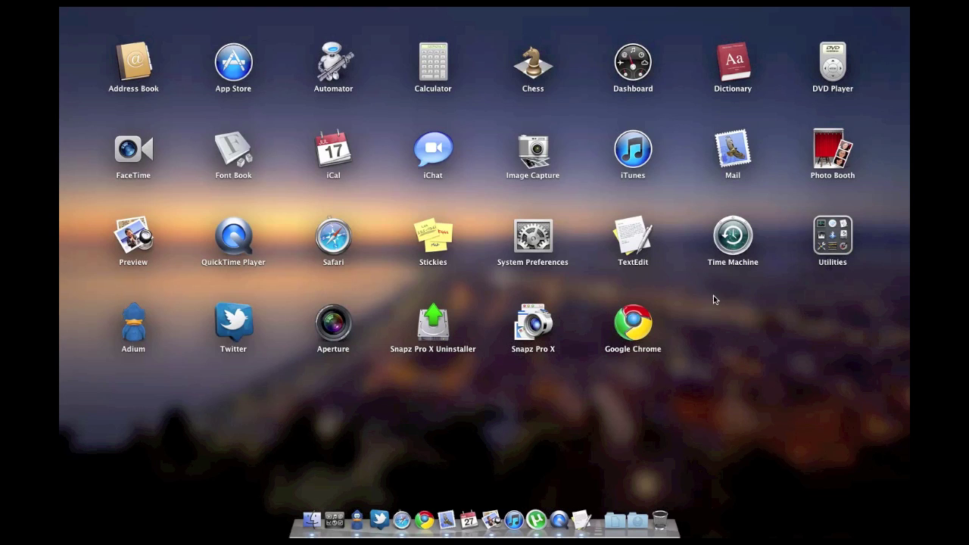
left_click_drag(632, 321, 395, 154)
left_click_drag(761, 151, 587, 229)
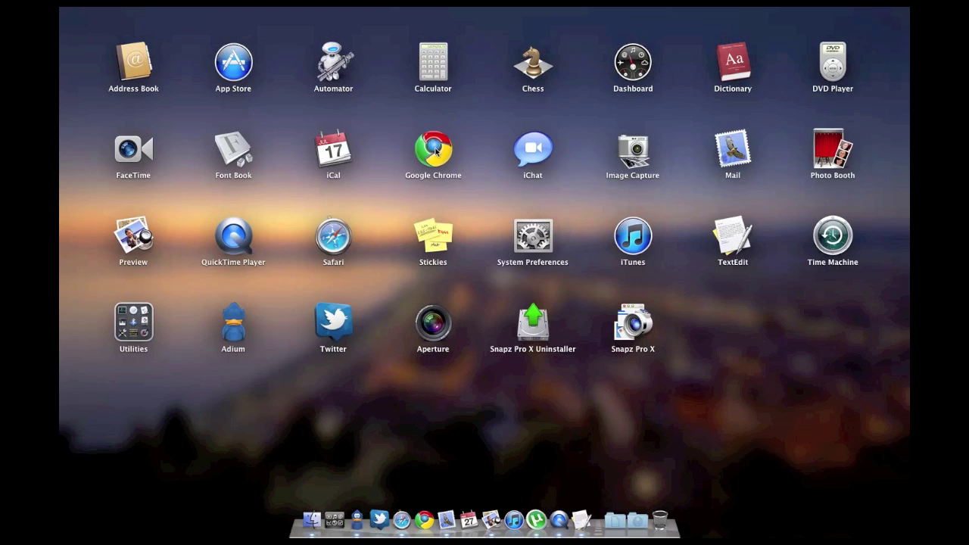
left_click(436, 147)
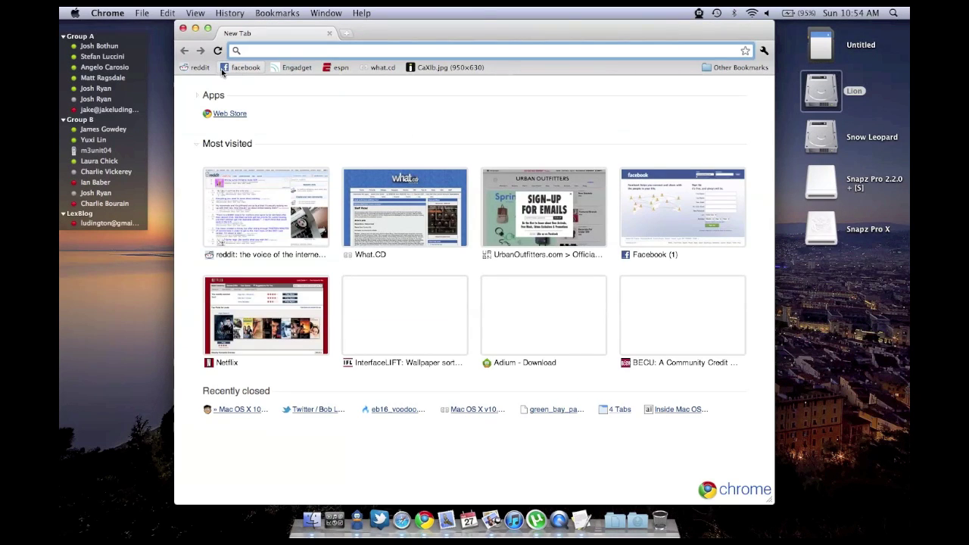
left_click_drag(296, 67, 244, 52)
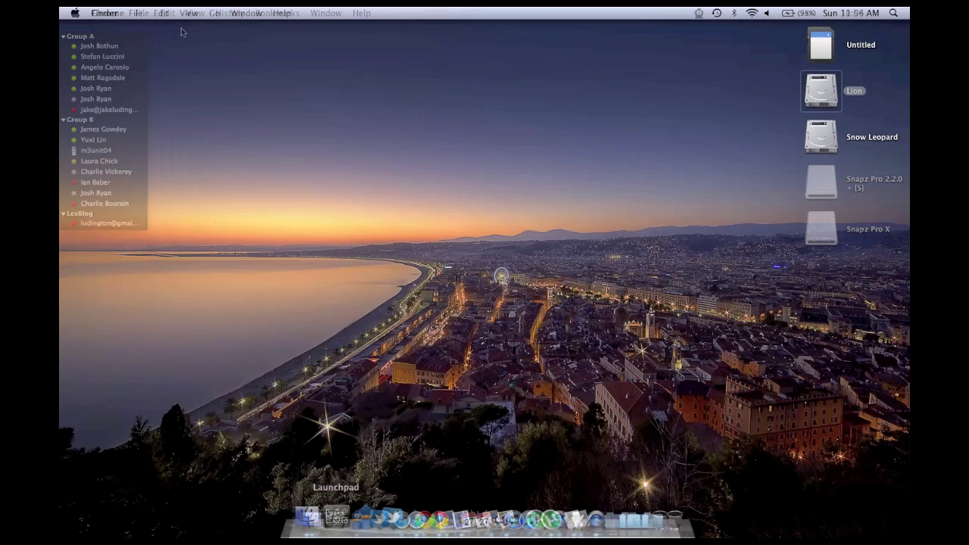
Open About This Mac and expand it to the detailed system overview.
left_click(75, 13)
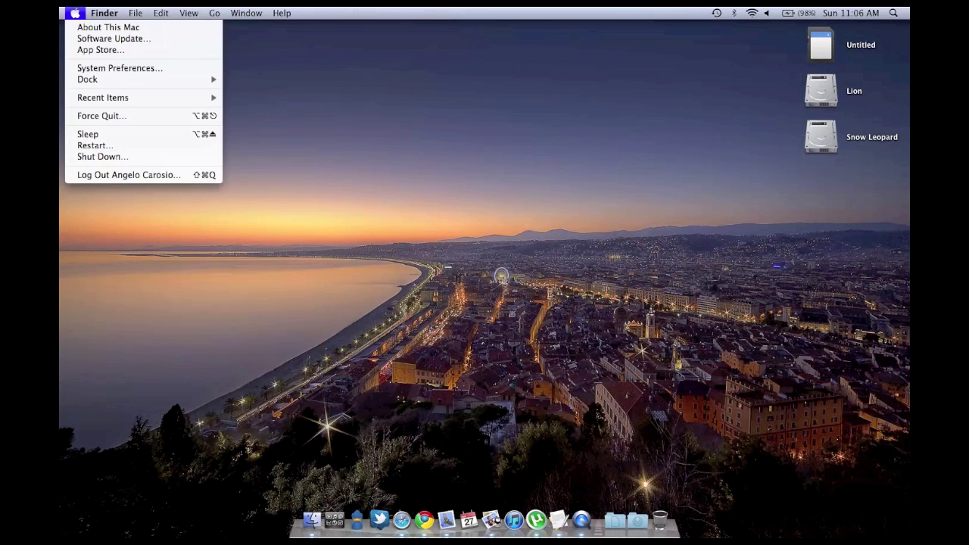
left_click(78, 28)
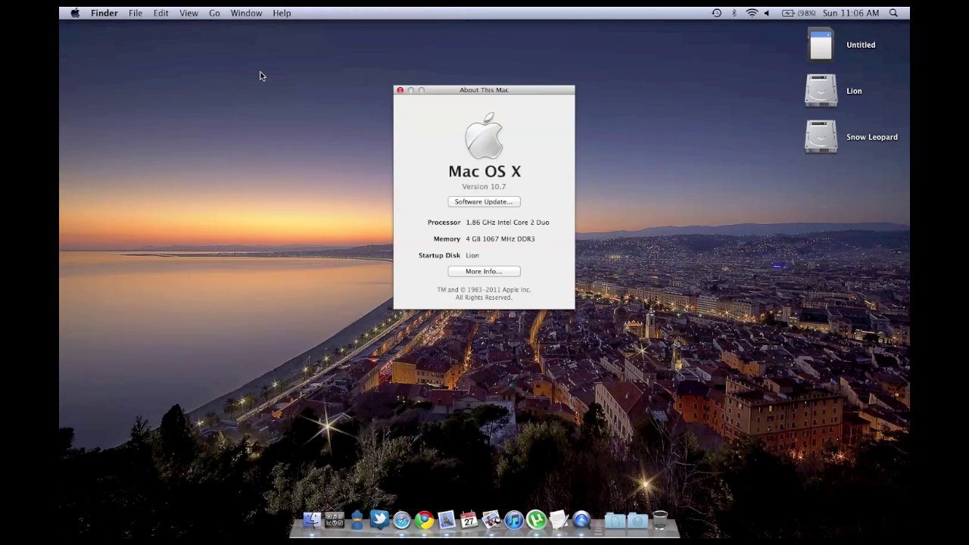
left_click(494, 271)
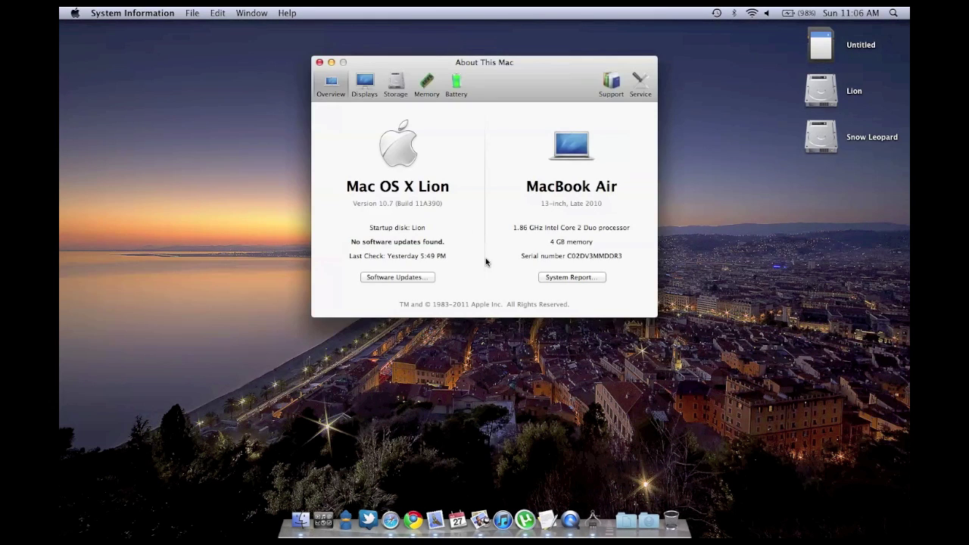
Review the display, storage, memory and battery information in About This Mac, and close the window.
left_click(366, 83)
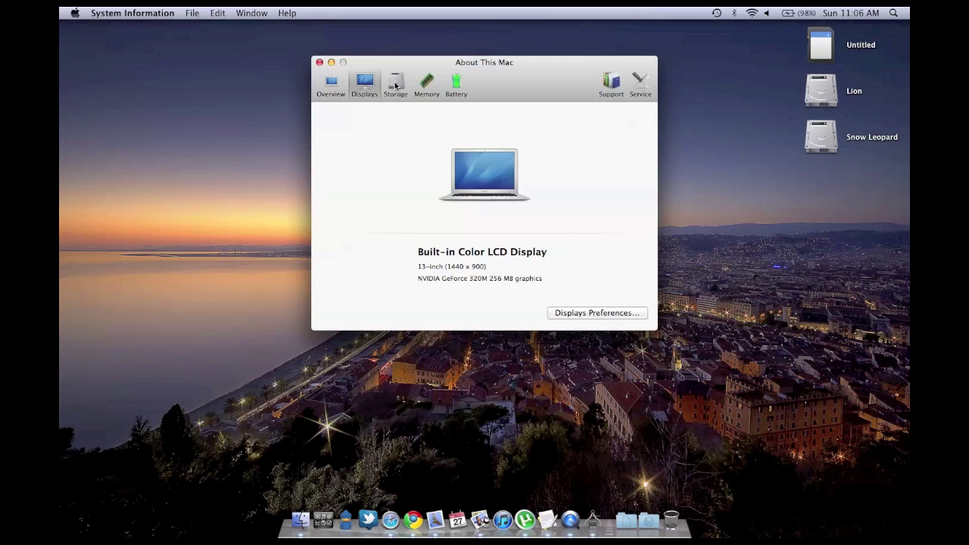
left_click(395, 86)
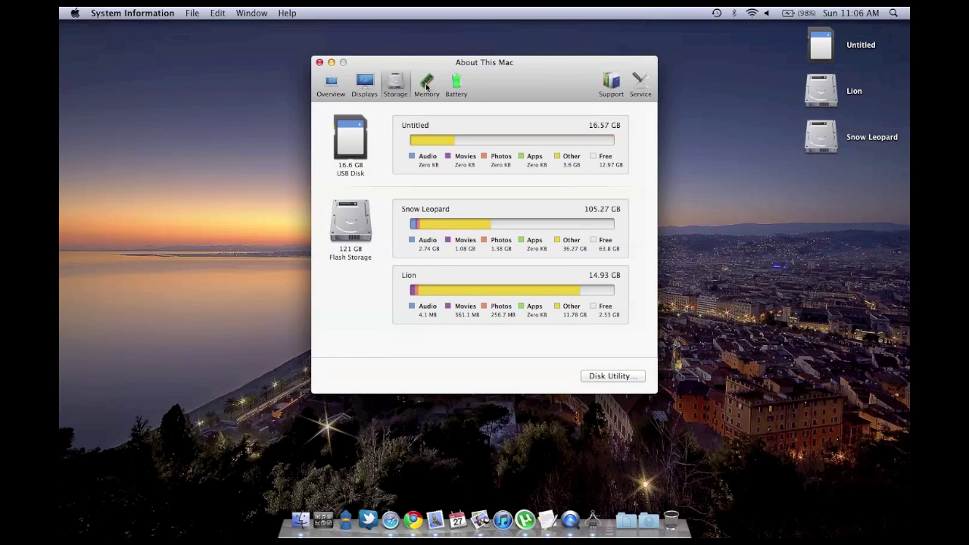
left_click(426, 87)
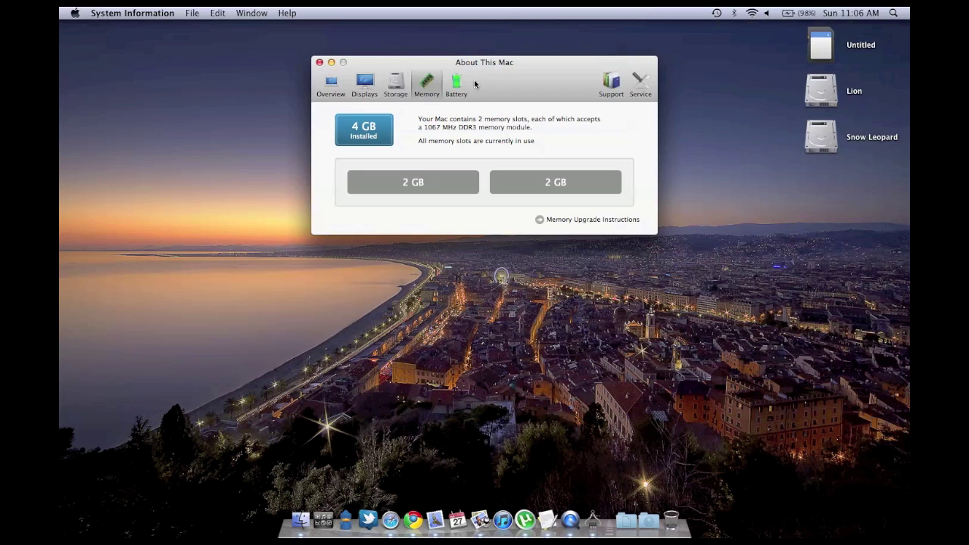
left_click(458, 85)
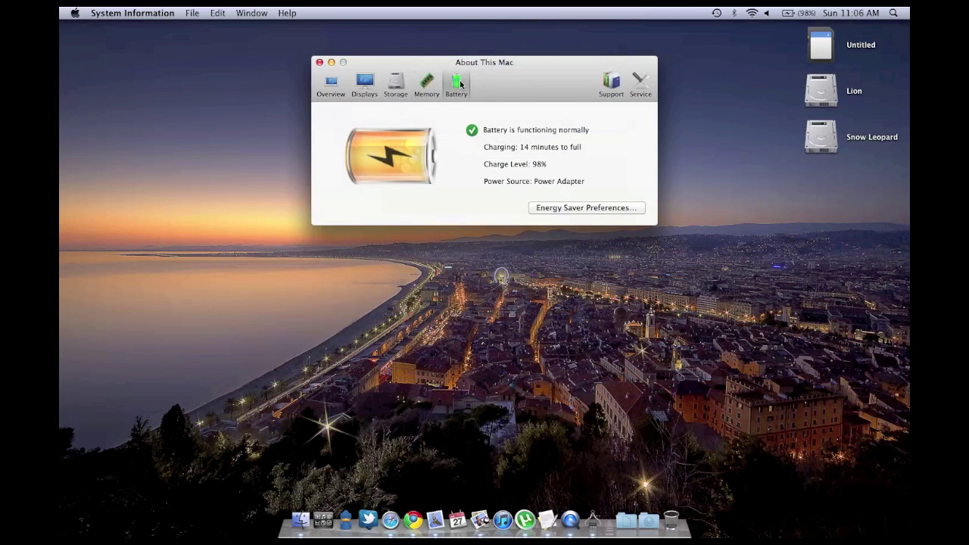
left_click(320, 63)
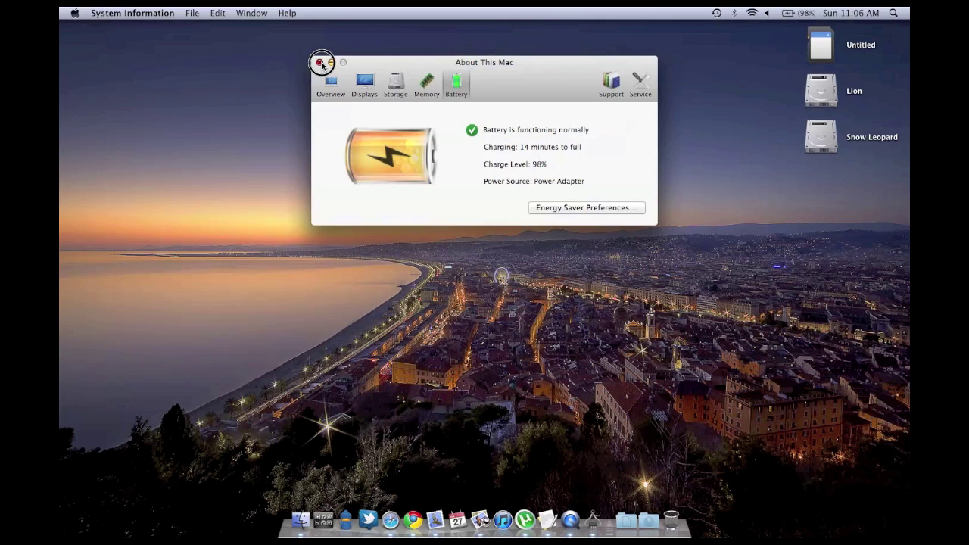